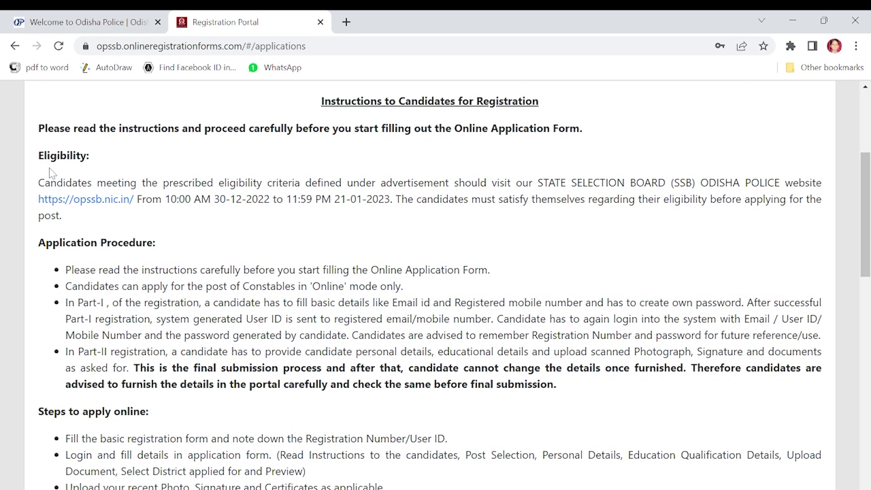
# Confirm that the candidate registration instructions have been read and continue to post selection
pyautogui.scroll(-15, 495, 167)
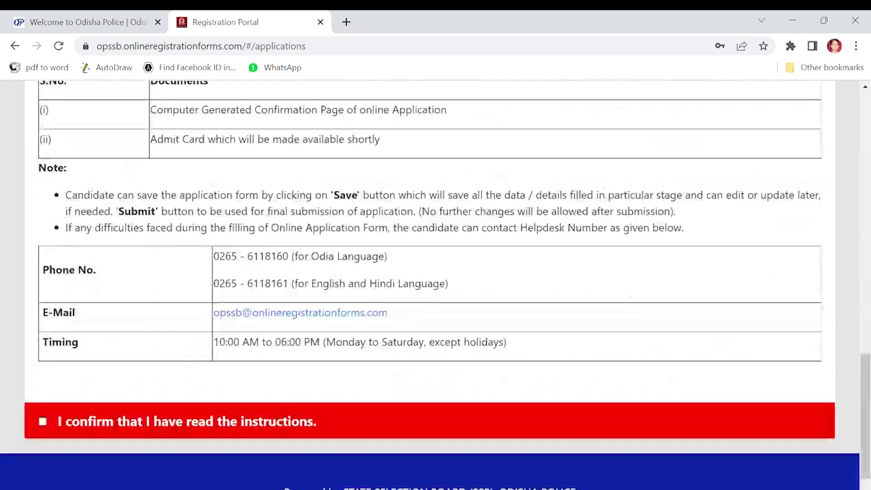
pyautogui.click(43, 421)
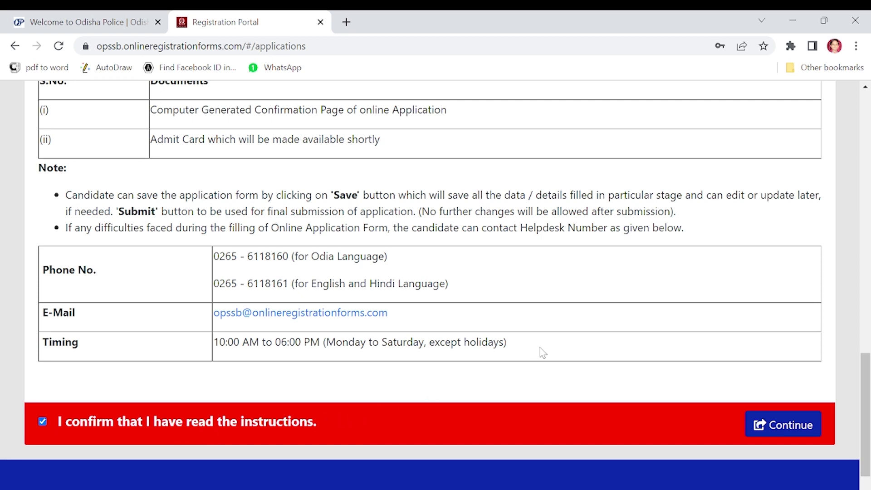
pyautogui.scroll(-1, 542, 352)
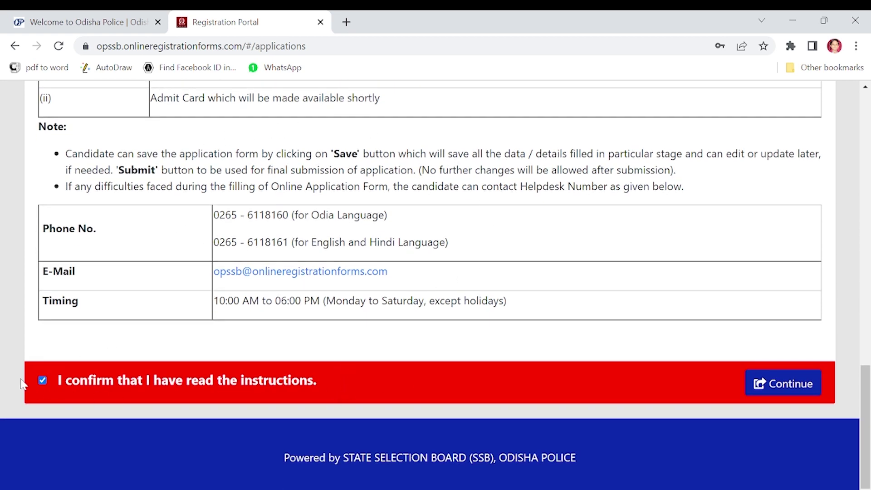
pyautogui.click(789, 389)
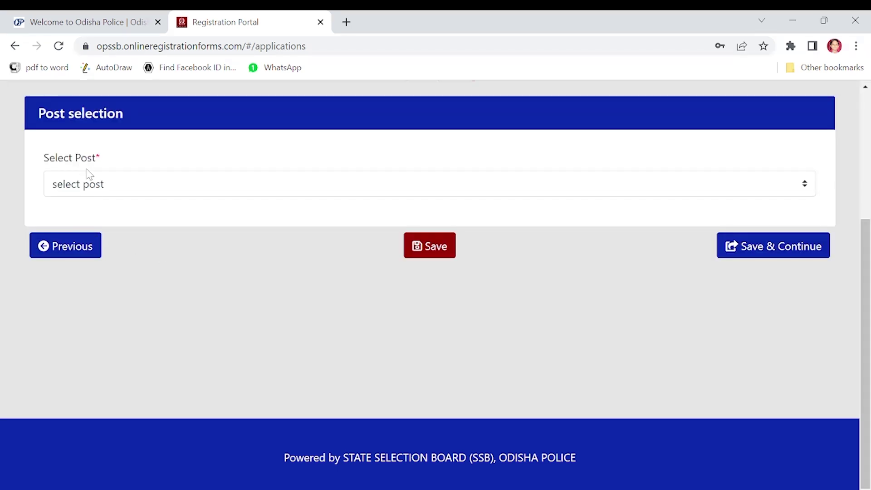
# Choose CONSTABLES IN CIVIL POLICE as the post, save it and continue to the personal details
pyautogui.click(94, 190)
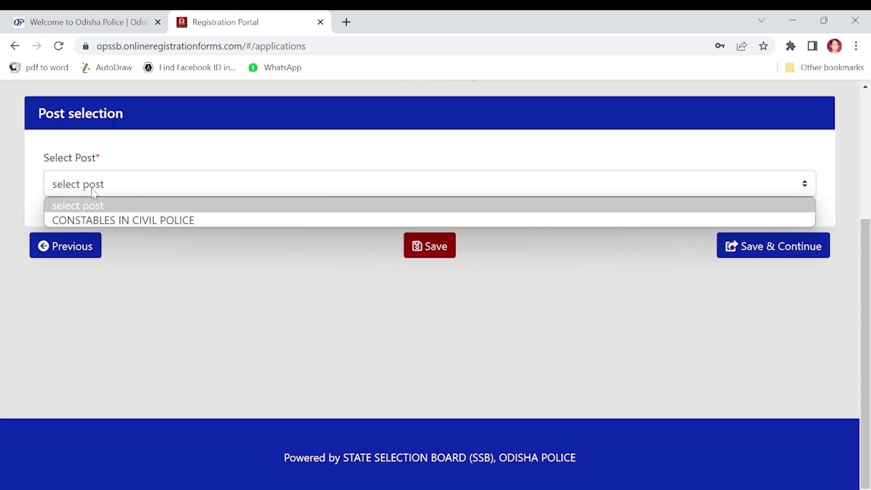
pyautogui.click(99, 221)
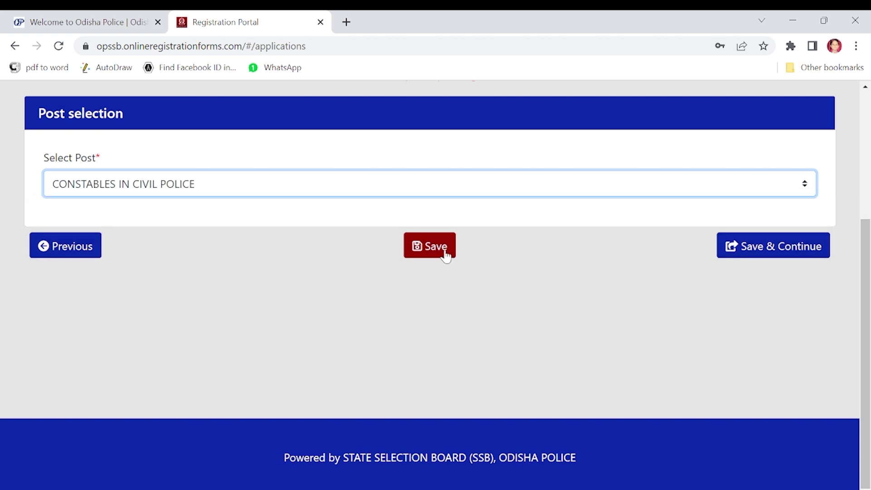
pyautogui.click(751, 255)
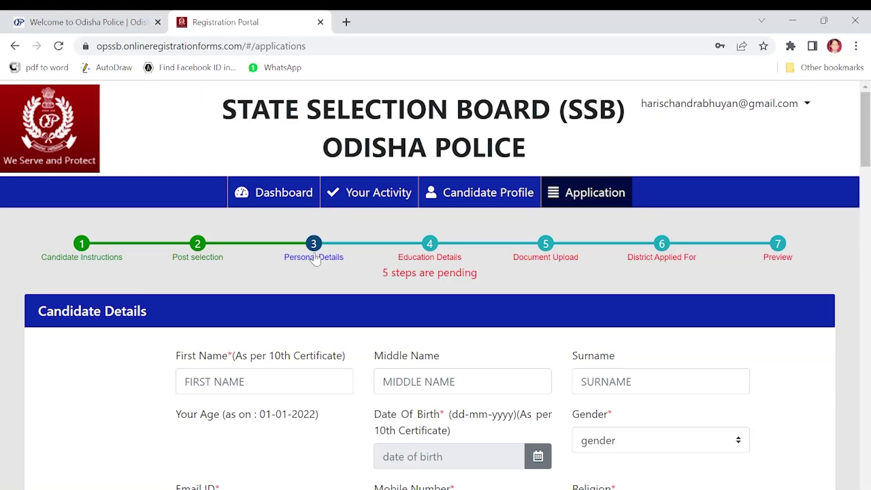
# Examine the Candidate Details fields, including the date of birth calendar, the Category and Other Category options, and the Aadhaar number field
pyautogui.scroll(-3, 359, 270)
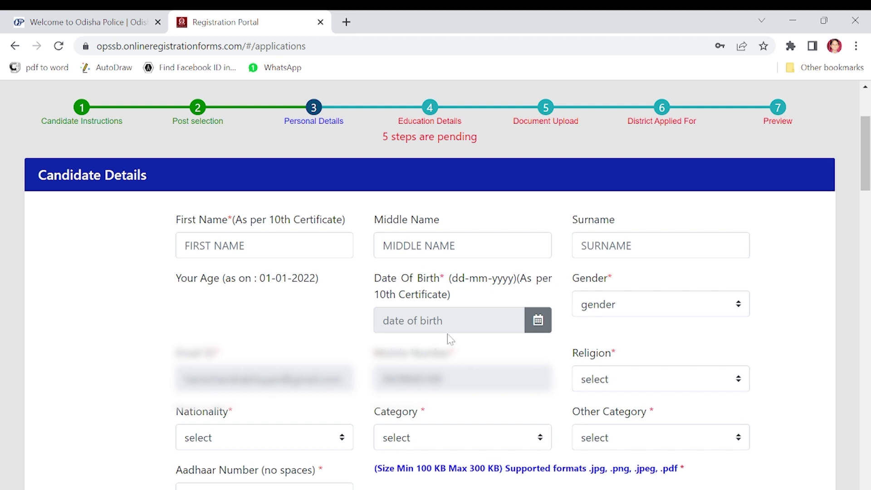
pyautogui.click(535, 321)
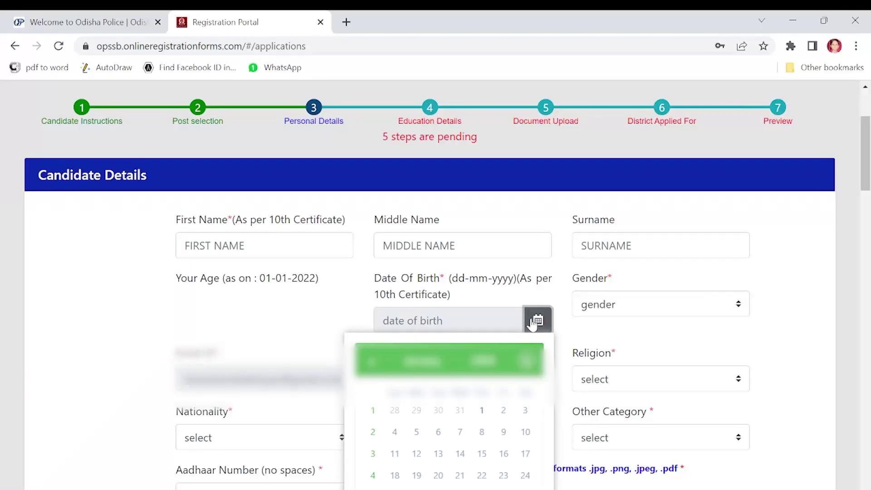
pyautogui.click(532, 327)
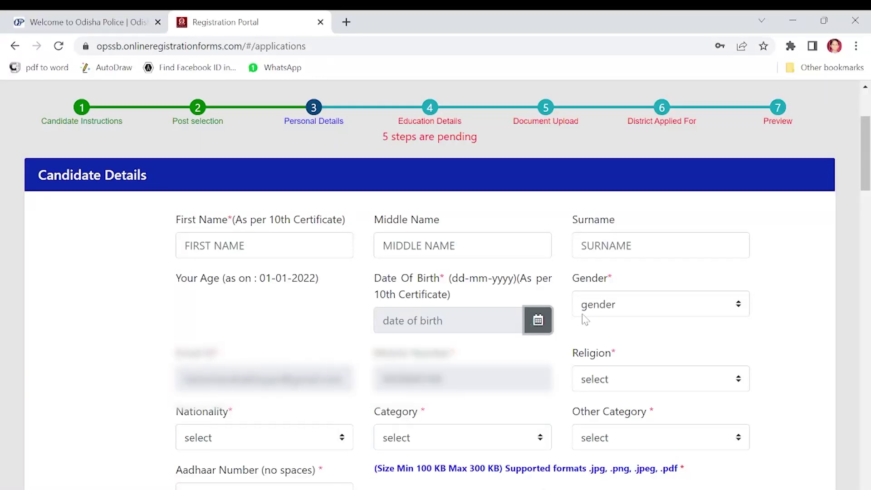
pyautogui.scroll(-1, 607, 308)
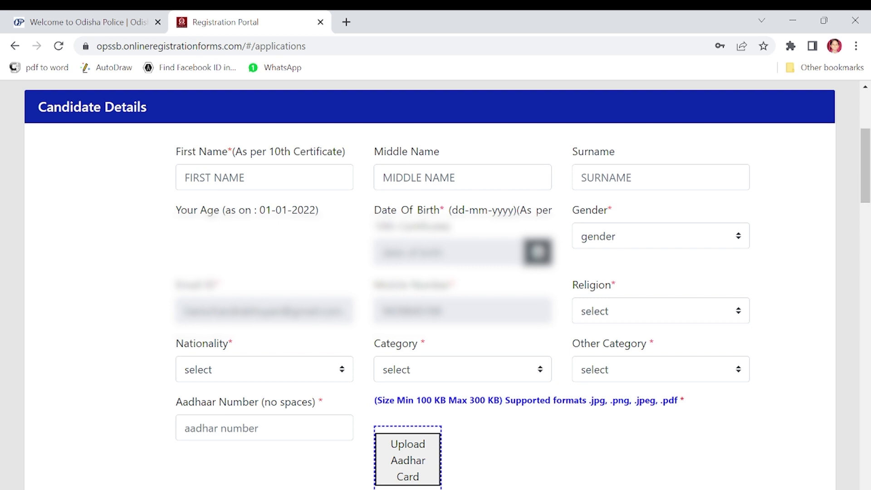
pyautogui.scroll(-1, 574, 312)
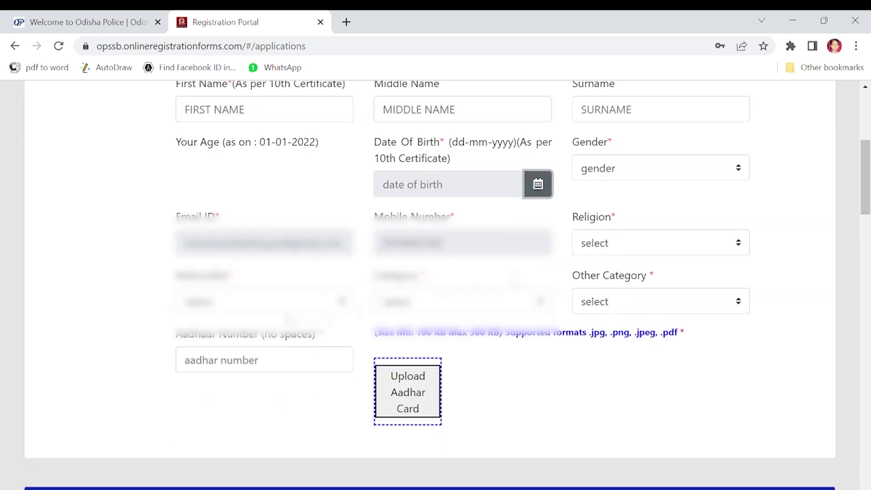
pyautogui.click(264, 302)
pyautogui.click(449, 302)
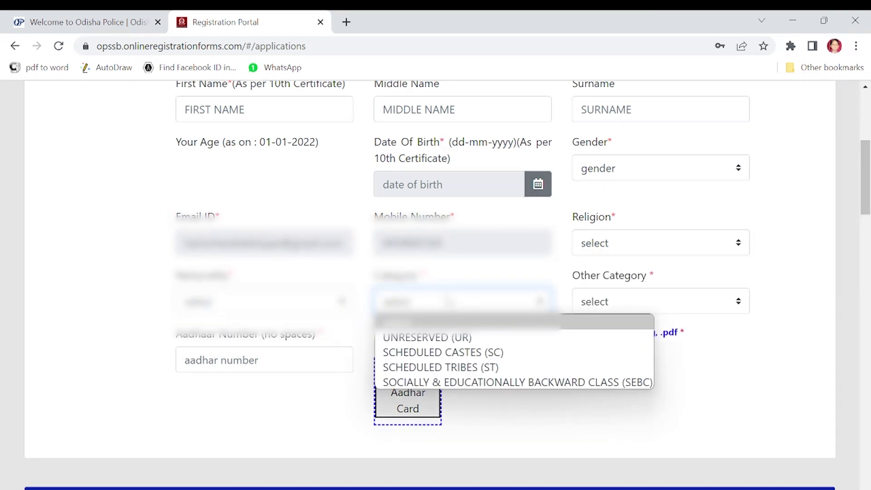
pyautogui.click(614, 300)
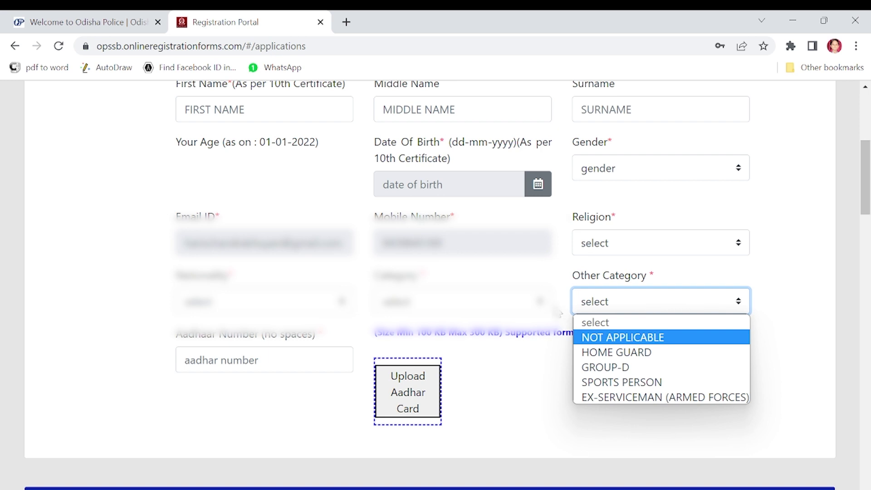
pyautogui.scroll(-5, 409, 175)
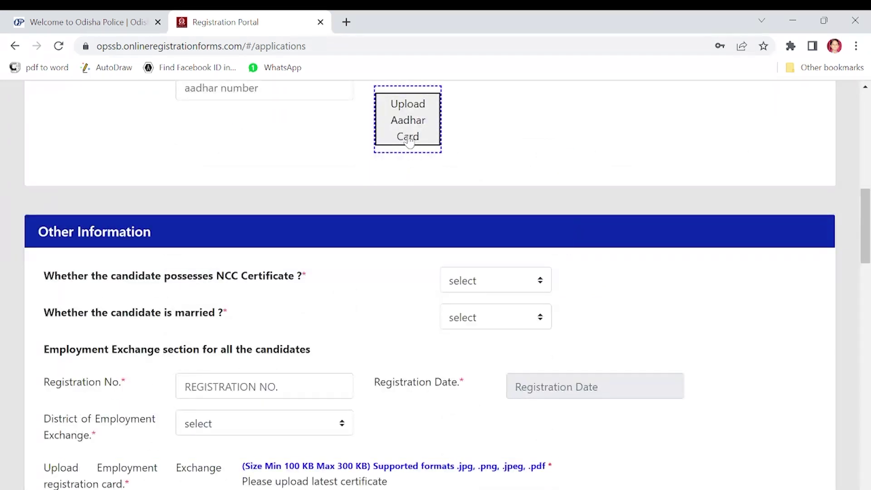
pyautogui.scroll(3, 409, 138)
pyautogui.click(264, 224)
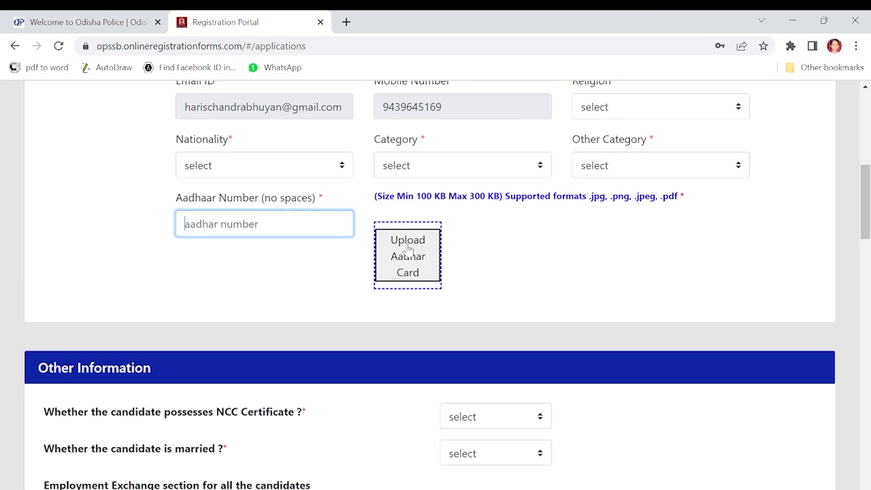
# Preview the fields for an NCC certificate by answering YES, and set the NCC certificate answer to NO
pyautogui.scroll(-4, 137, 226)
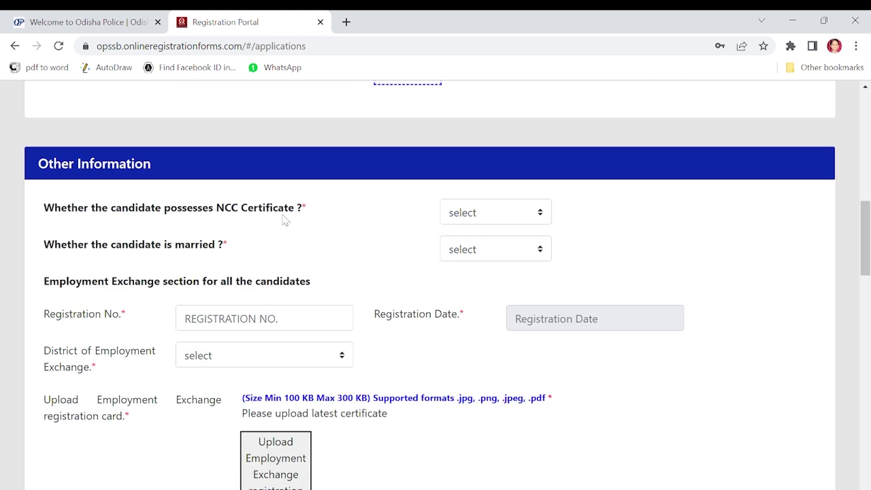
pyautogui.click(463, 212)
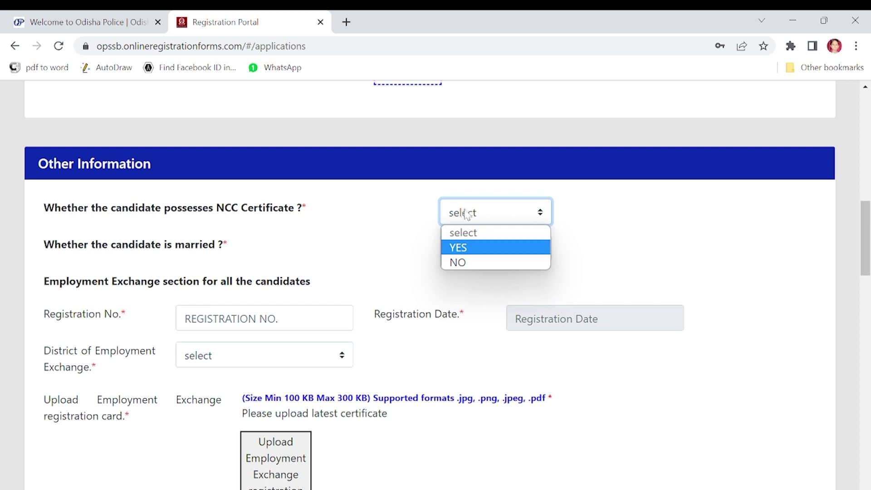
pyautogui.click(405, 218)
pyautogui.click(467, 212)
pyautogui.press('Escape')
pyautogui.press('Down')
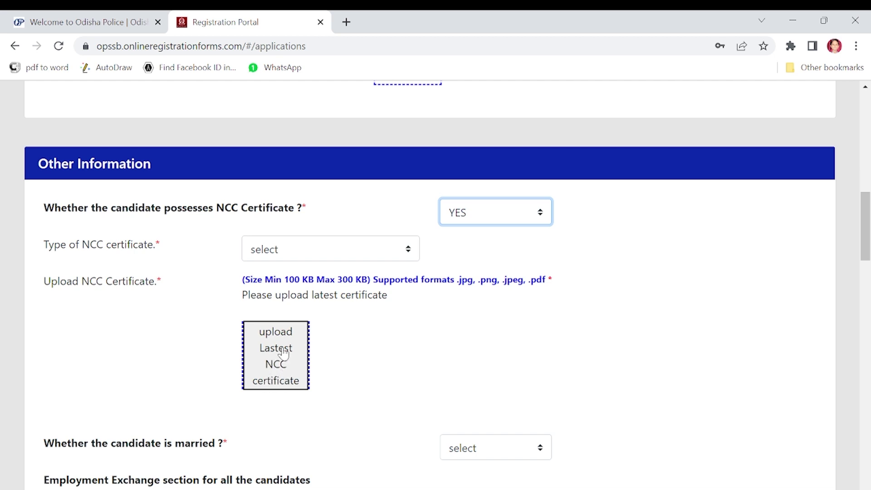
pyautogui.press('Down')
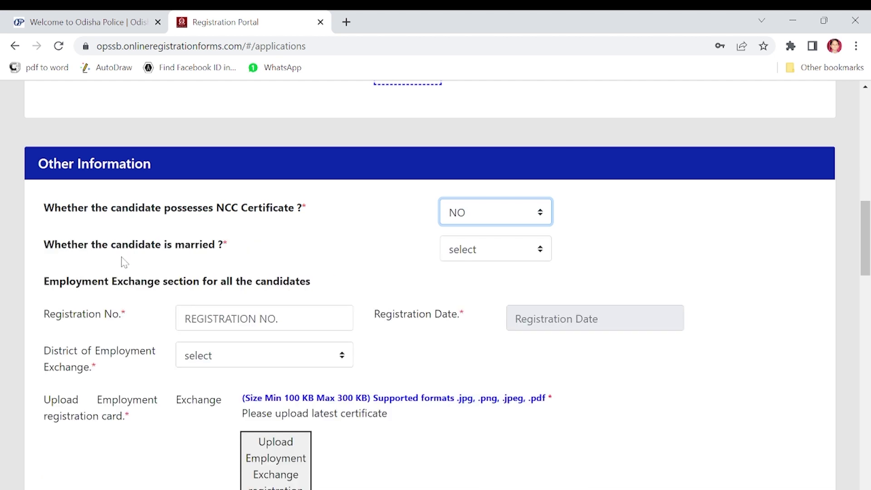
# Answer YES to whether the candidate is married, view the living-spouse options, and accept the marriage certificate declaration
pyautogui.click(465, 253)
pyautogui.click(478, 284)
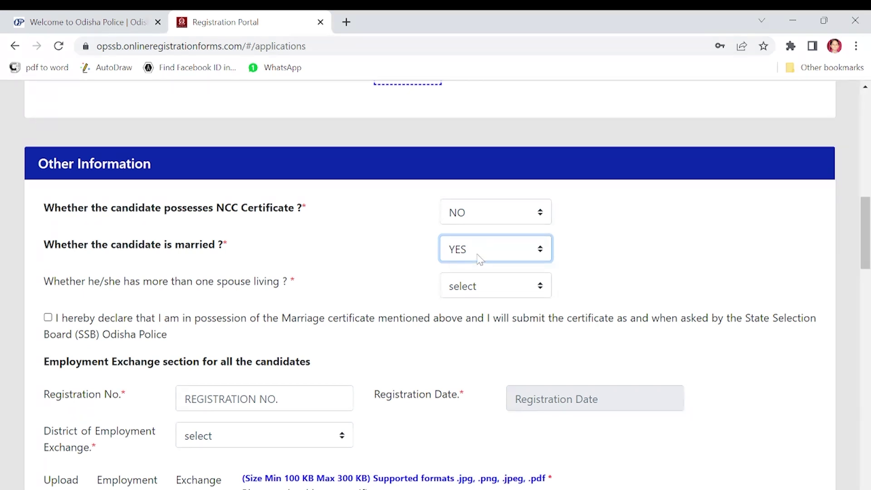
pyautogui.click(99, 299)
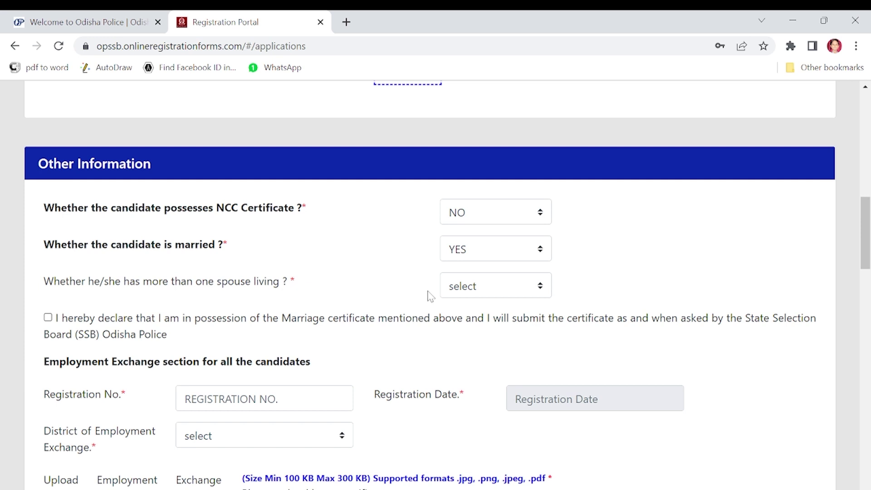
pyautogui.click(474, 286)
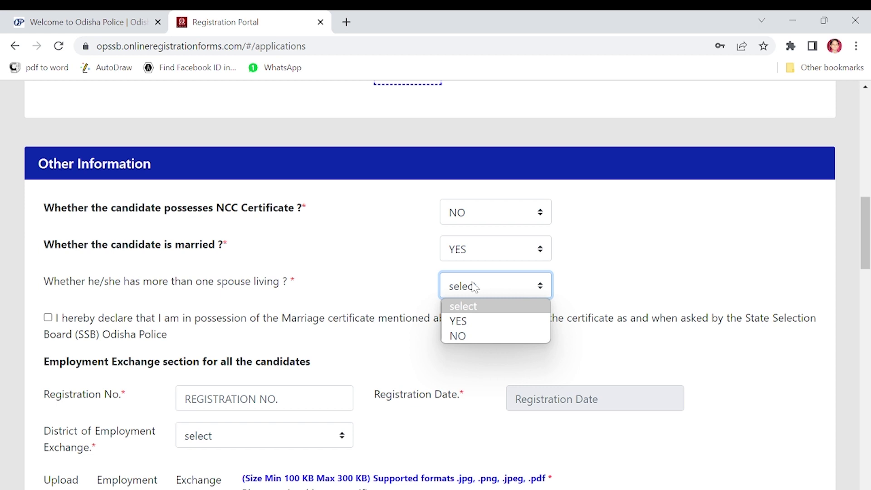
pyautogui.click(604, 287)
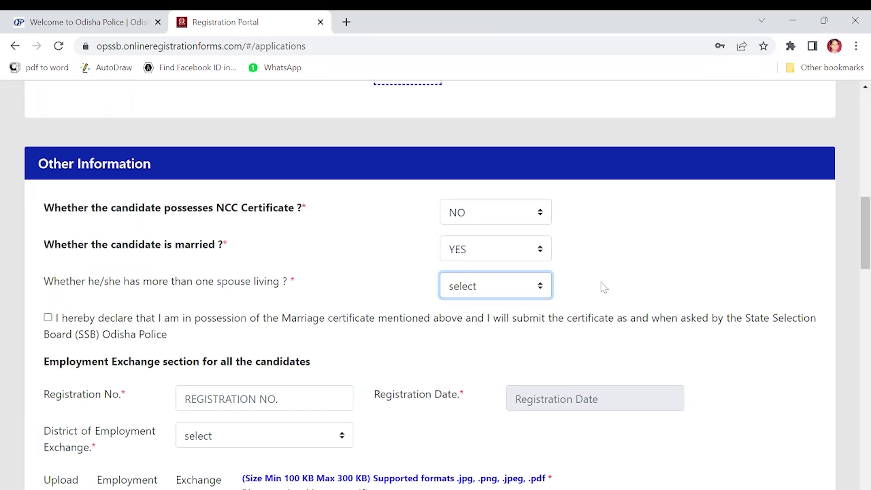
pyautogui.scroll(-1, 435, 282)
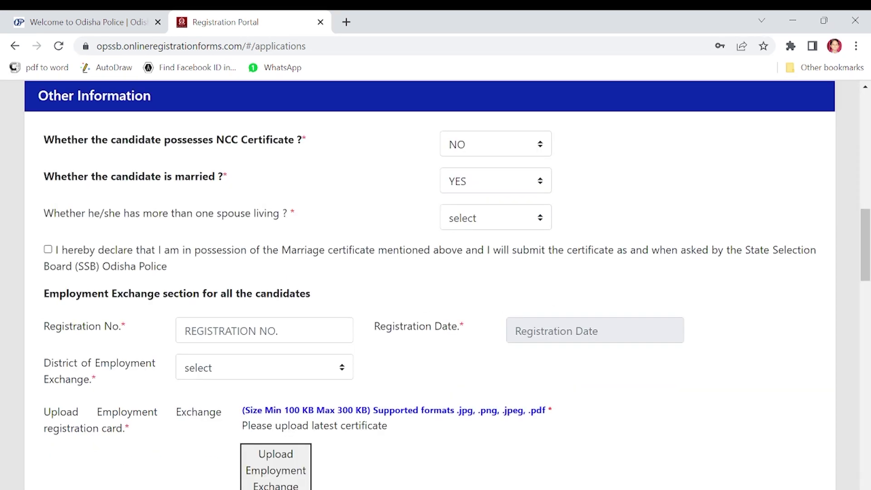
pyautogui.click(48, 249)
# Look through the available districts for the candidate's Employment Exchange without choosing one
pyautogui.scroll(-1, 47, 239)
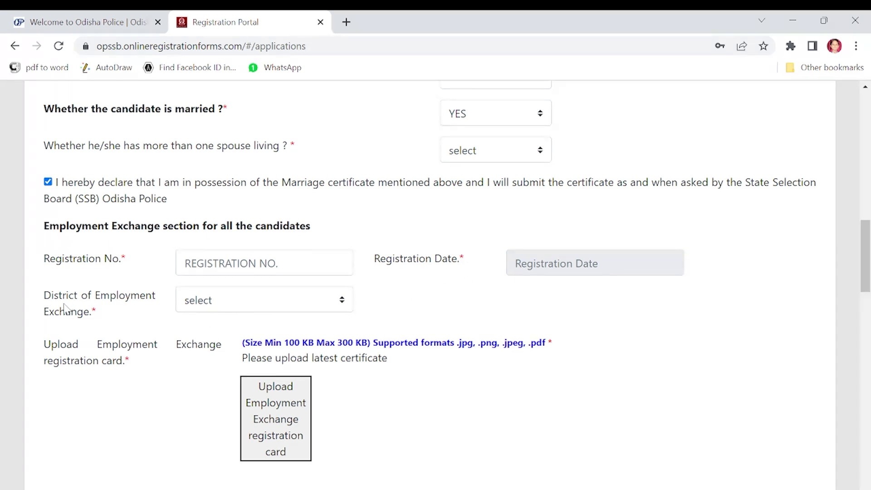
pyautogui.click(227, 304)
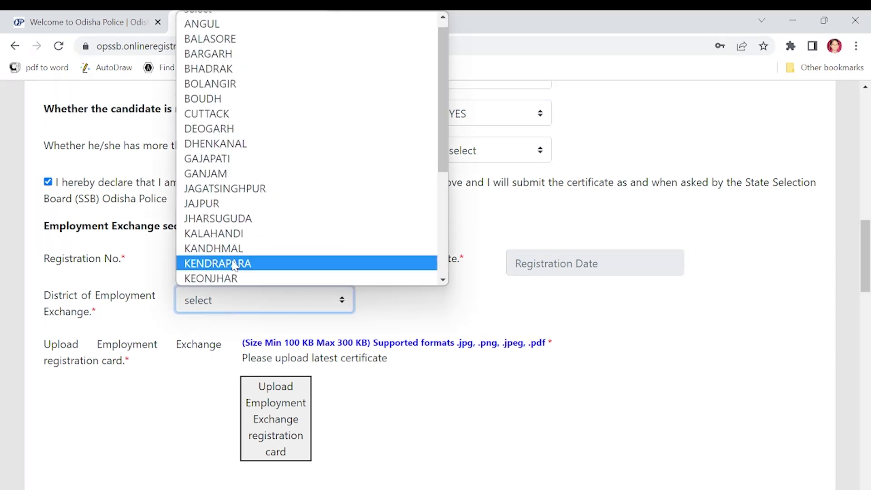
pyautogui.scroll(-5, 265, 206)
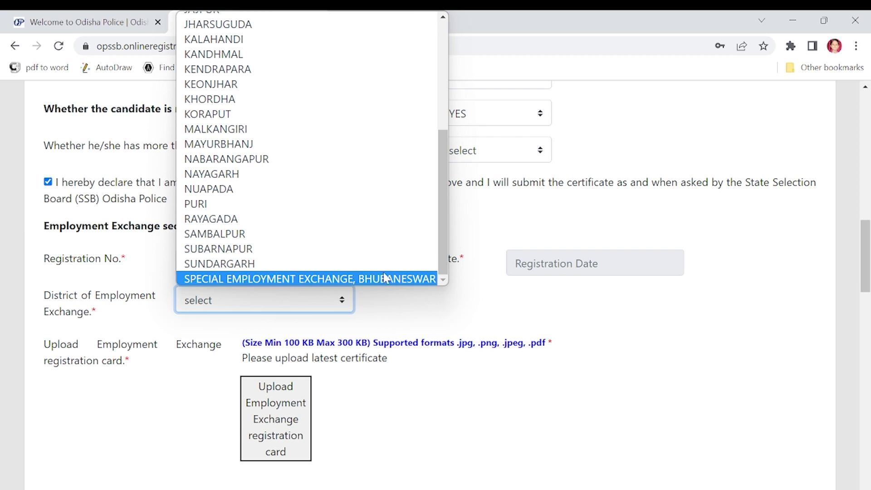
pyautogui.scroll(-3, 125, 233)
# Answer YES to possessing a valid driving licence, set it as applicable for HEAVY VEHICLE, and accept the driving licence declaration
pyautogui.scroll(-3, 290, 146)
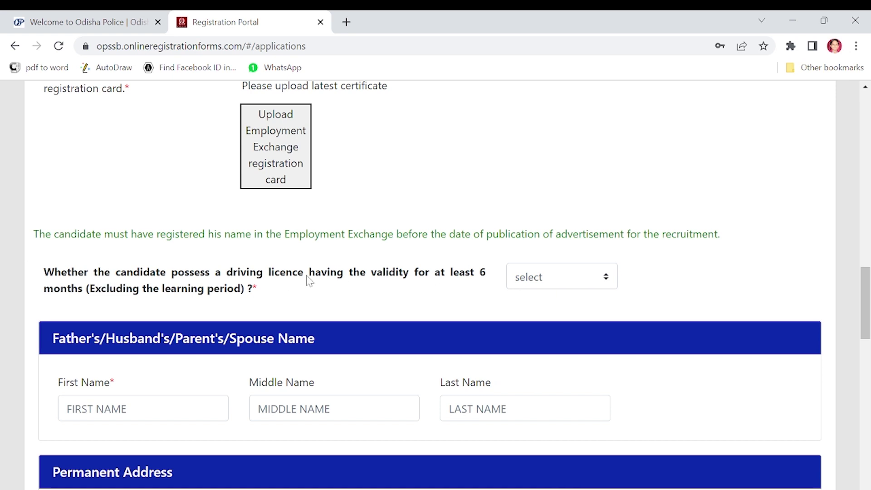
pyautogui.click(546, 281)
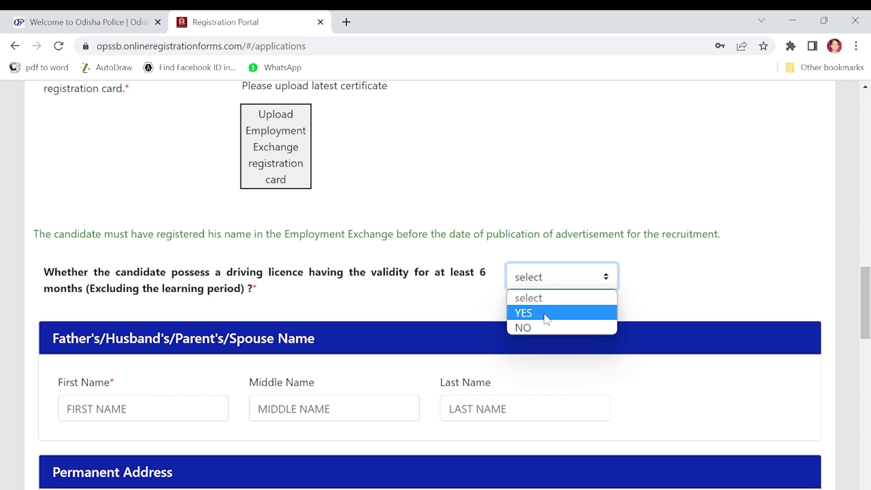
pyautogui.click(546, 314)
pyautogui.scroll(-3, 399, 323)
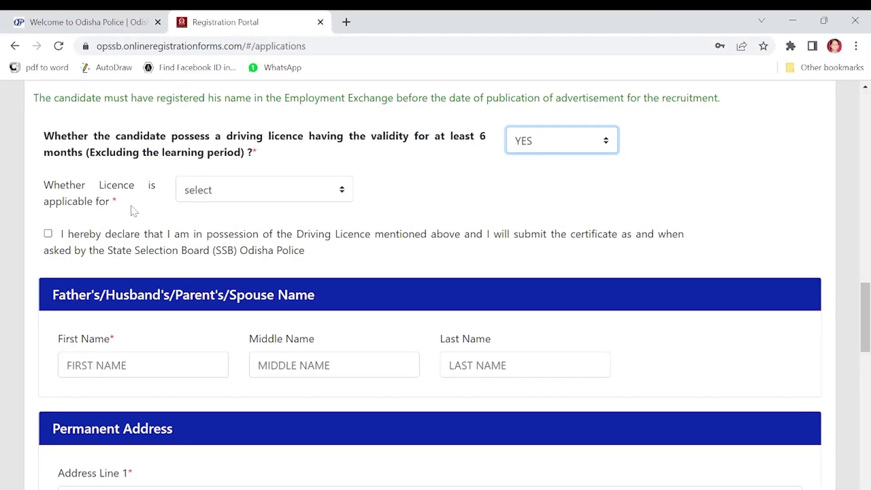
pyautogui.click(219, 197)
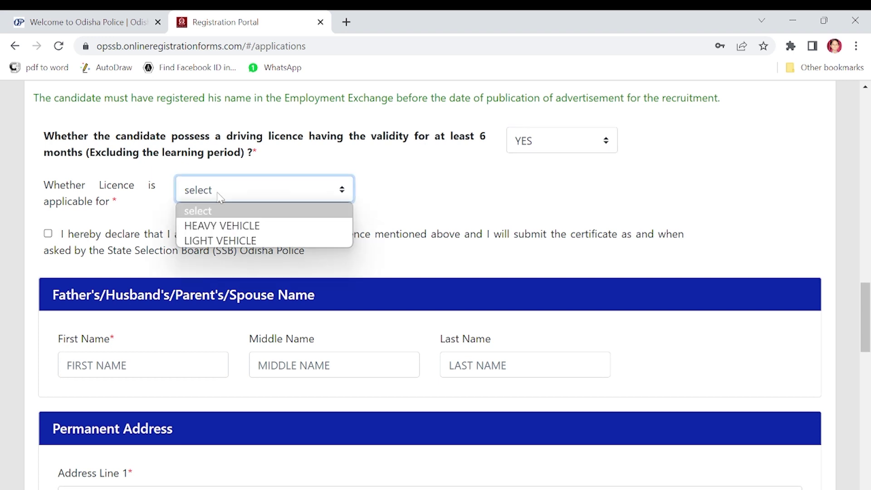
pyautogui.click(215, 226)
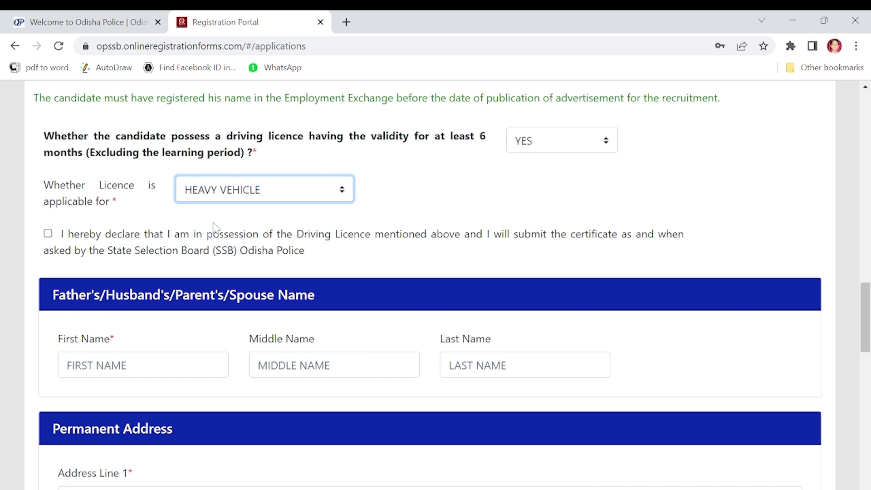
pyautogui.click(48, 234)
# Look through the parent's or spouse's name fields and the permanent address fields, including state, district, village and PIN code, without filling them
pyautogui.scroll(-3, 247, 199)
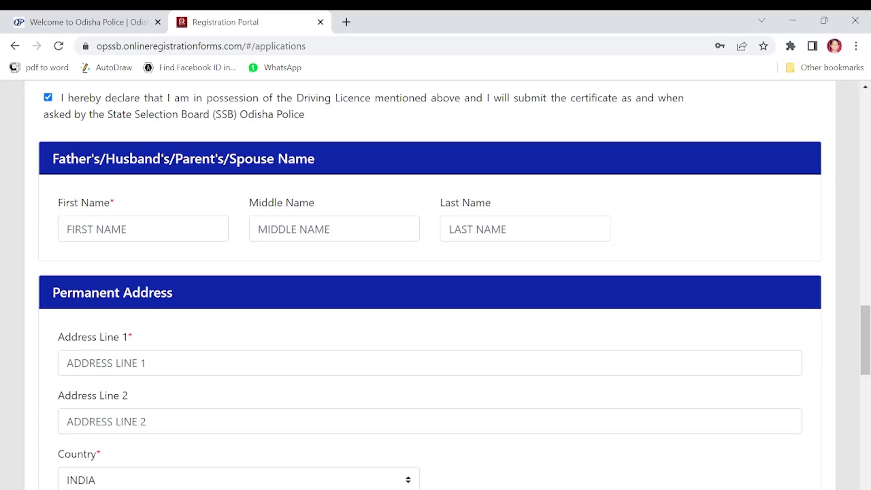
pyautogui.scroll(-2, 383, 315)
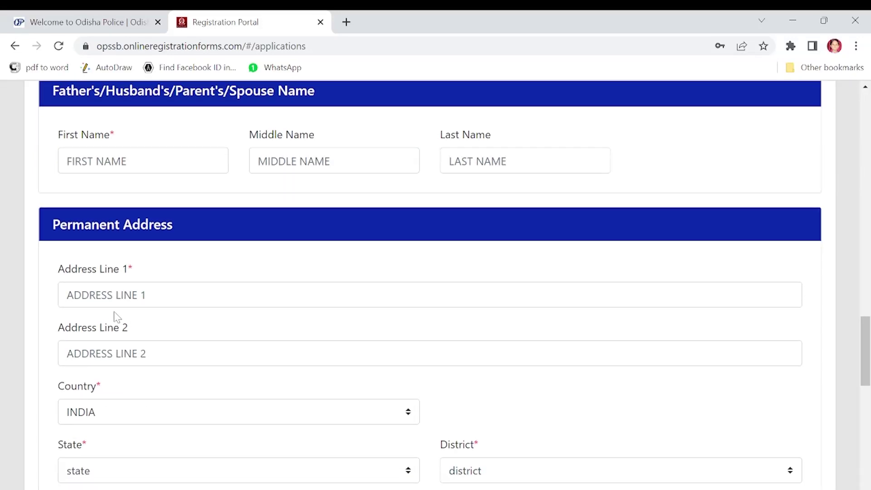
pyautogui.scroll(-3, 117, 291)
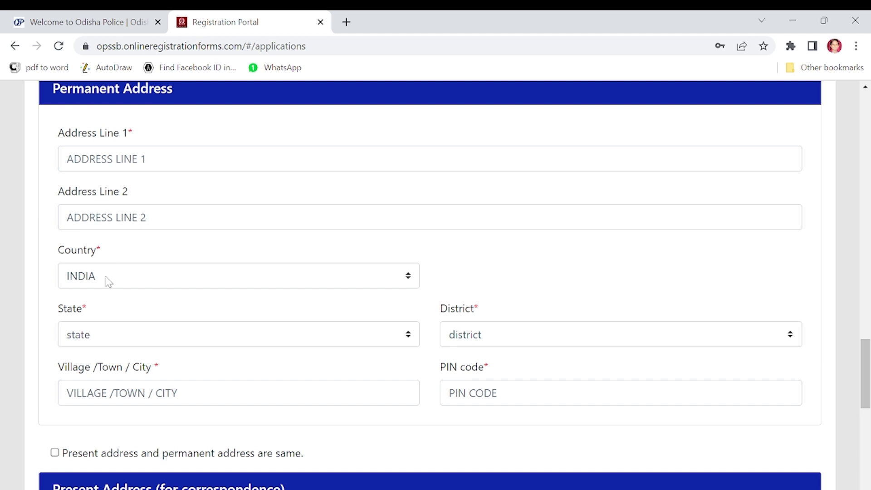
pyautogui.scroll(-1, 104, 348)
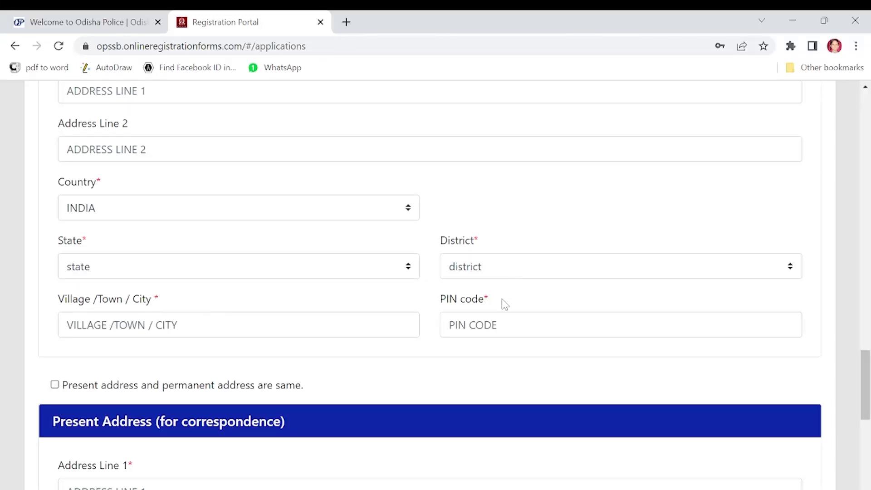
pyautogui.scroll(3, 502, 299)
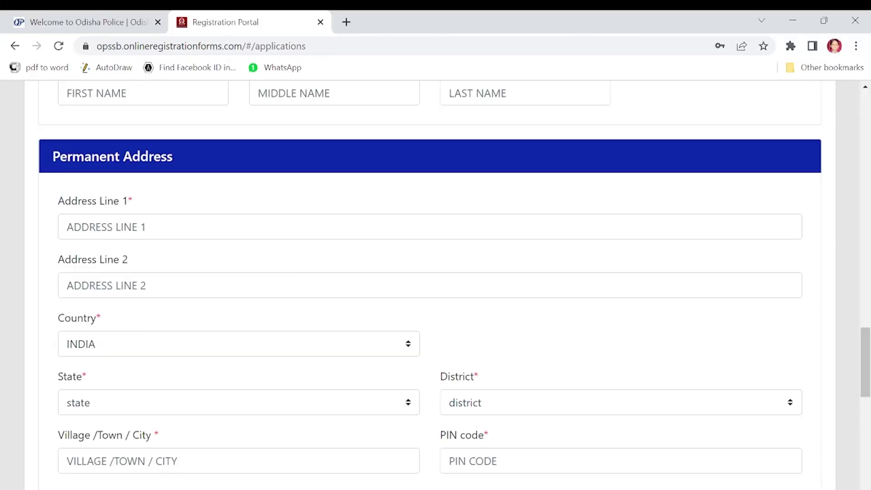
pyautogui.scroll(-3, 144, 264)
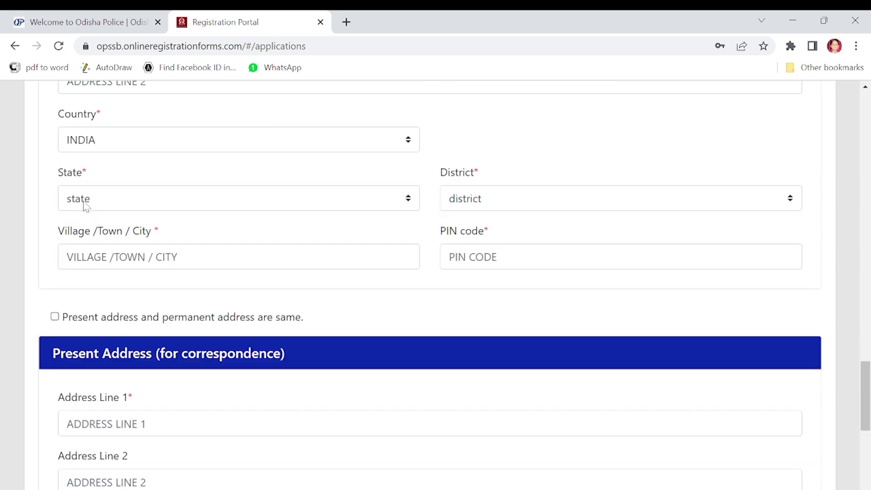
pyautogui.click(84, 206)
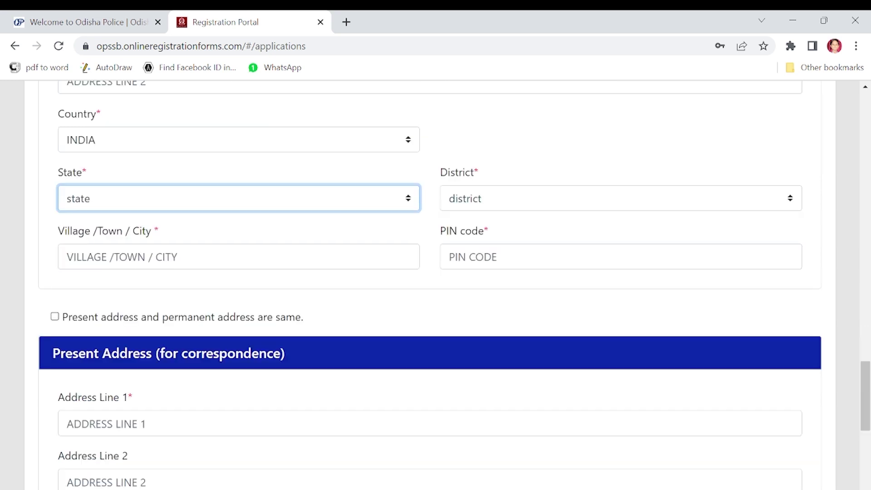
pyautogui.click(406, 254)
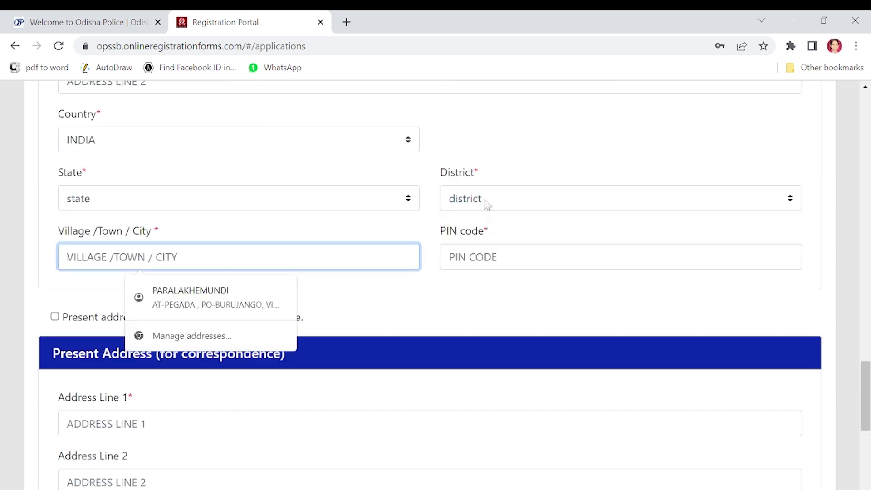
pyautogui.scroll(6, 181, 210)
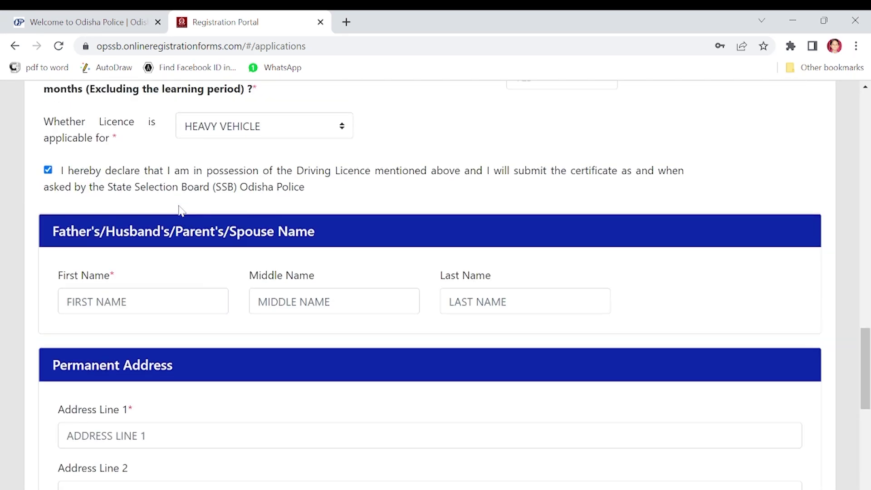
pyautogui.scroll(-4, 181, 211)
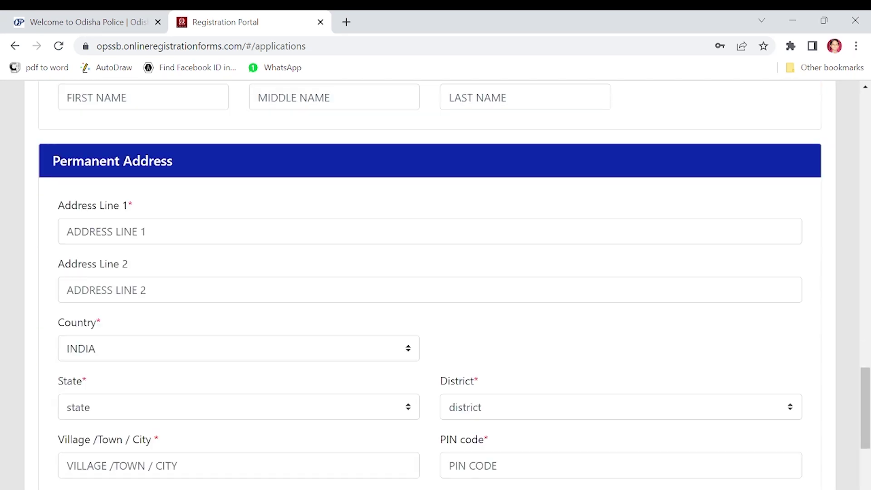
# Preview the separate present address fields, and mark the present address and permanent address as the same
pyautogui.scroll(-4, 863, 399)
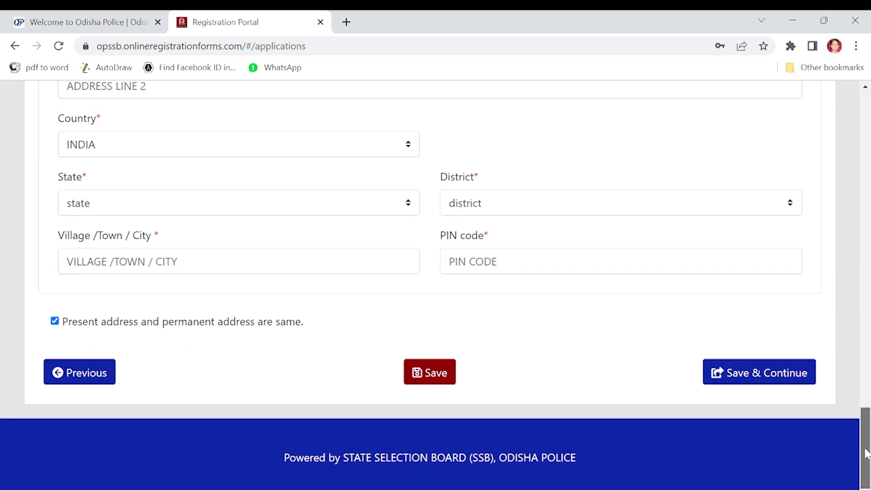
pyautogui.click(55, 322)
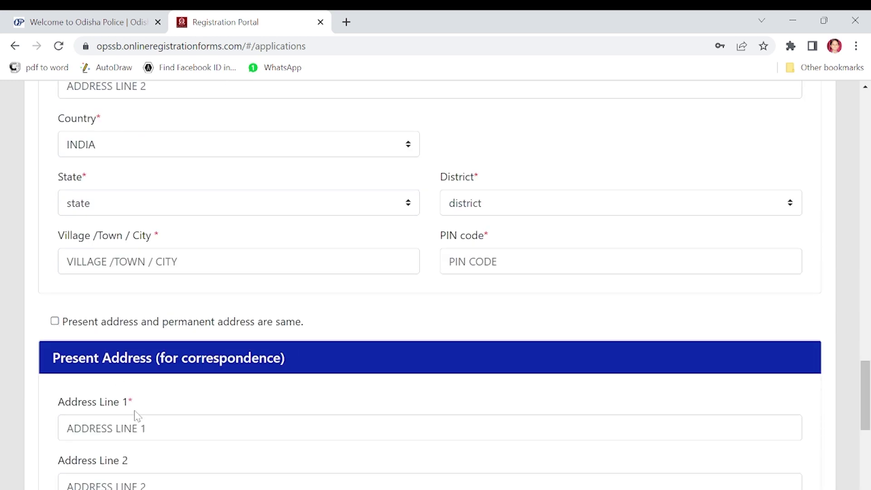
pyautogui.click(55, 321)
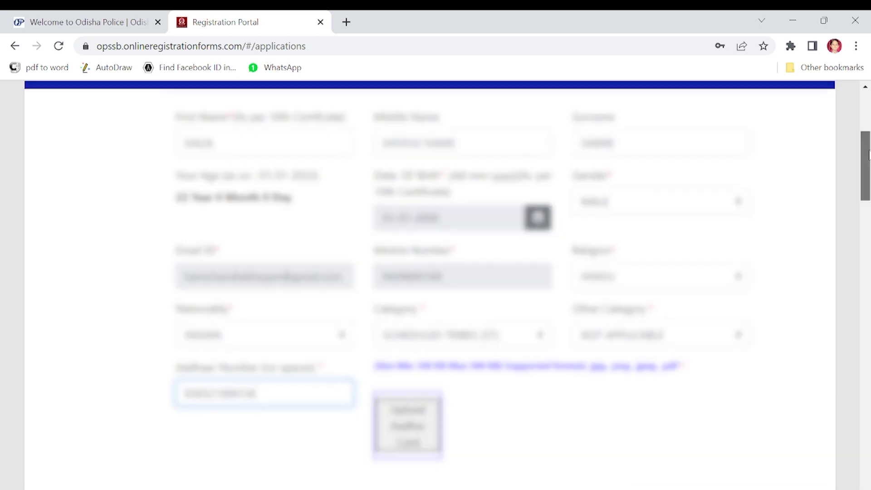
# Review the completed candidate details, and save the personal details to continue to the education details
pyautogui.scroll(-4, 541, 246)
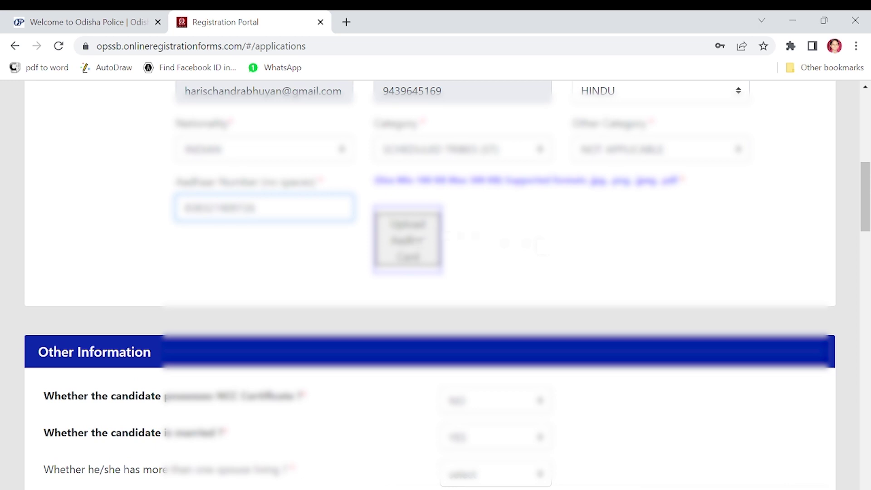
pyautogui.click(420, 243)
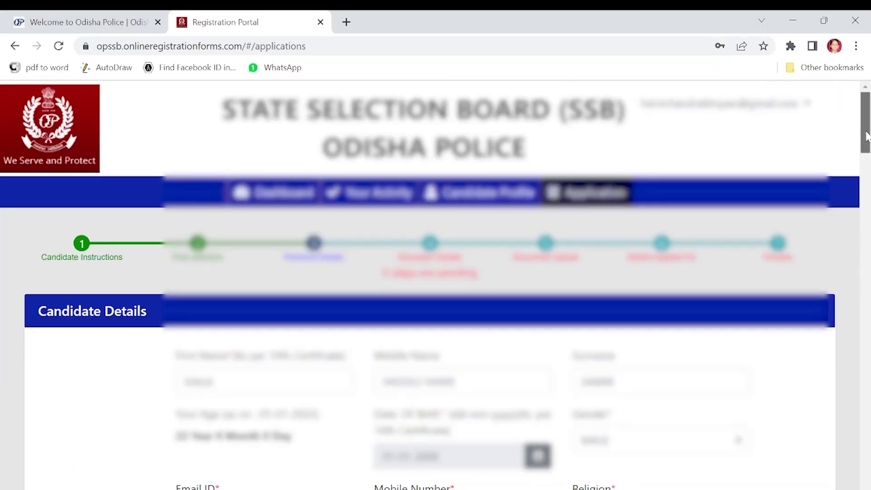
pyautogui.scroll(-3, 867, 136)
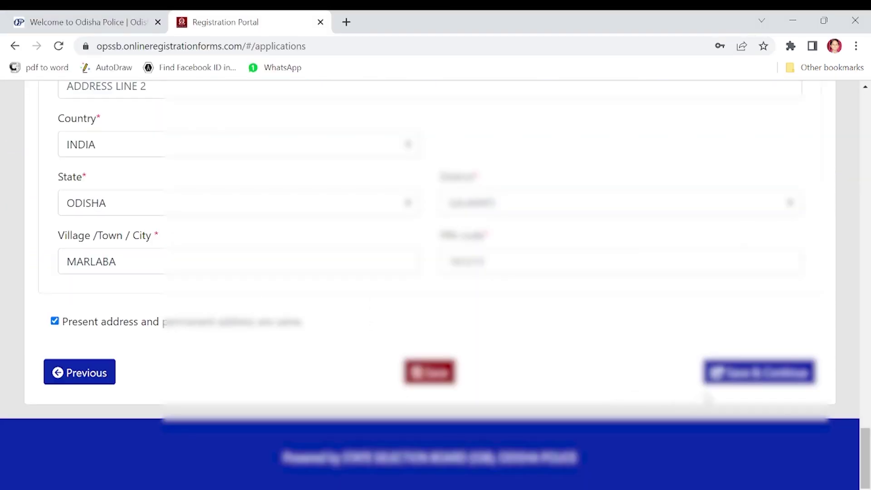
pyautogui.click(754, 374)
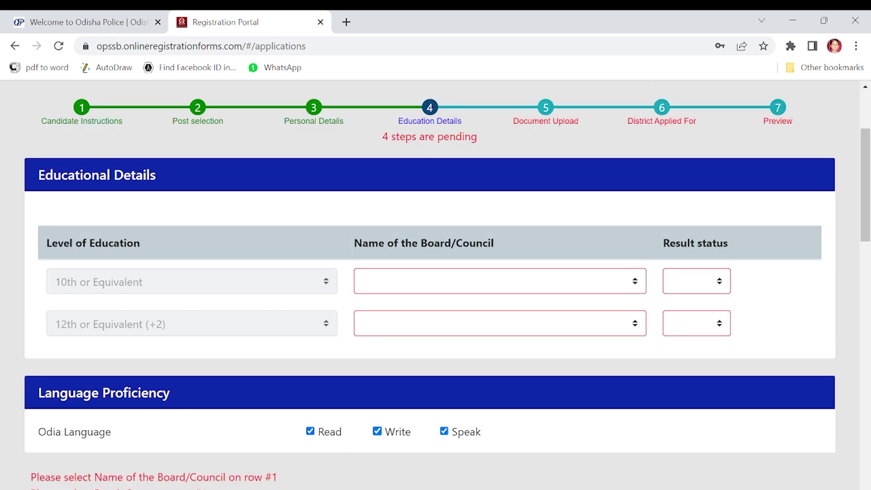
# Set the 10th board to BSE, Odisha and the 12th board to CHSE, Odisha, with result status PASS for both
pyautogui.click(410, 285)
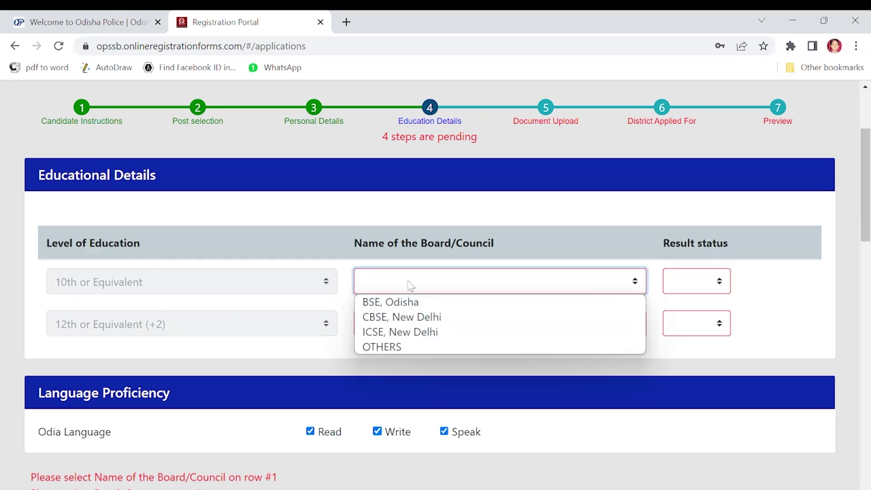
pyautogui.click(408, 303)
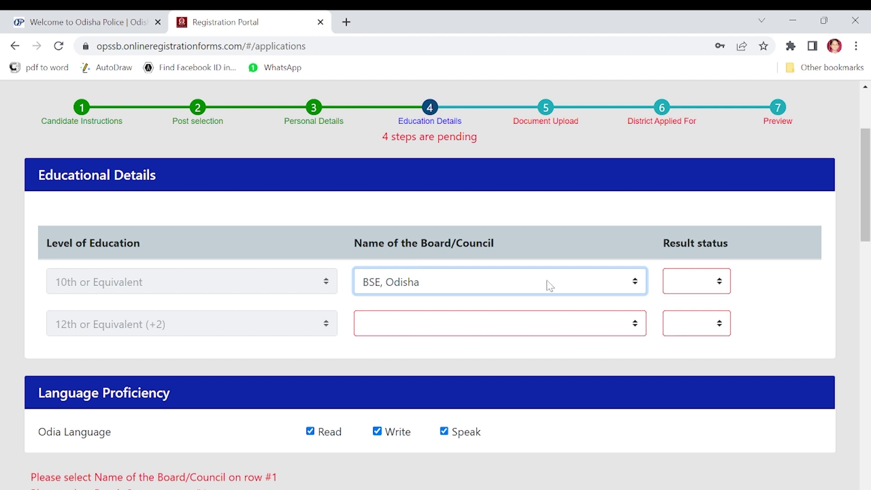
pyautogui.click(686, 285)
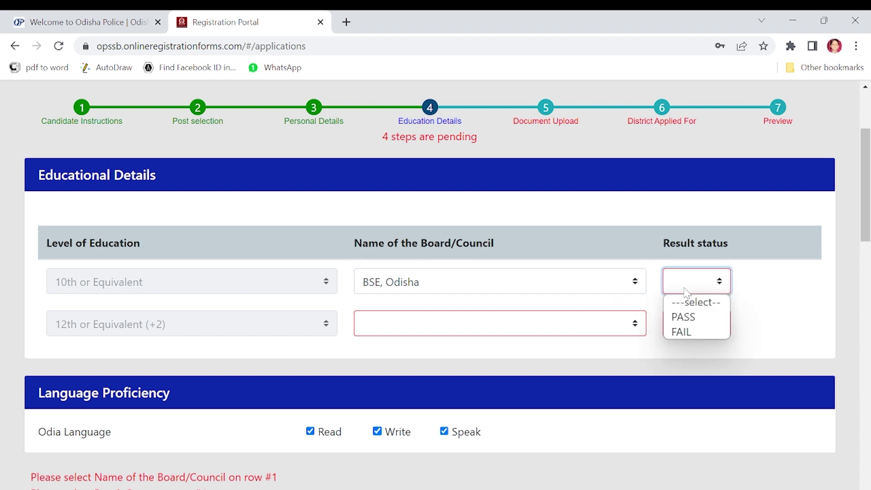
pyautogui.click(684, 317)
pyautogui.click(391, 323)
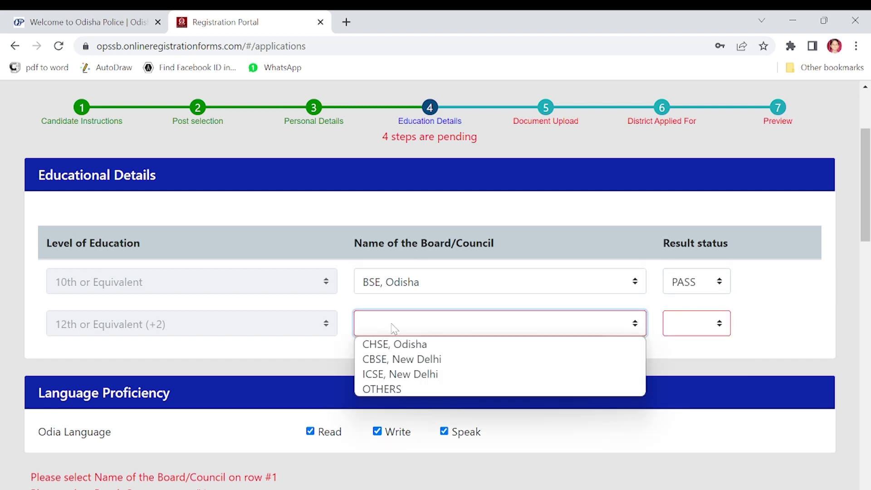
pyautogui.click(390, 343)
pyautogui.click(695, 323)
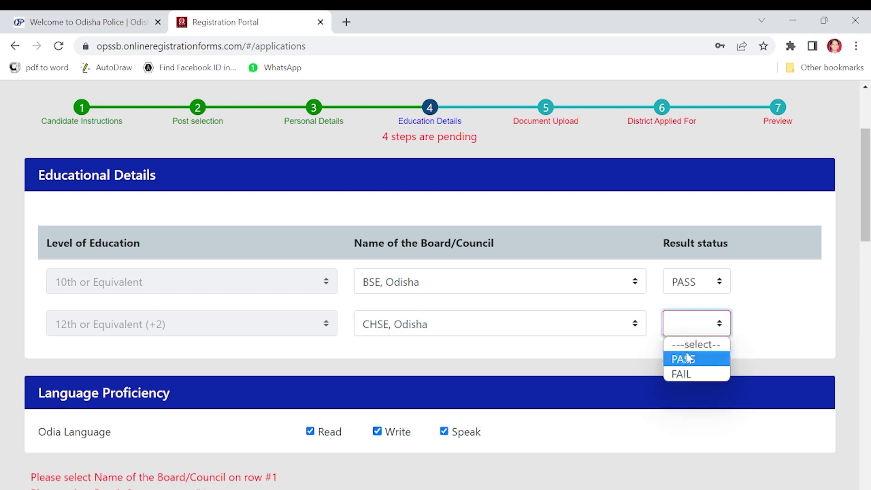
pyautogui.click(685, 358)
# Check the Odia language answers and the 10th and 12th document uploads, and save the education details to continue to document upload
pyautogui.scroll(-3, 585, 323)
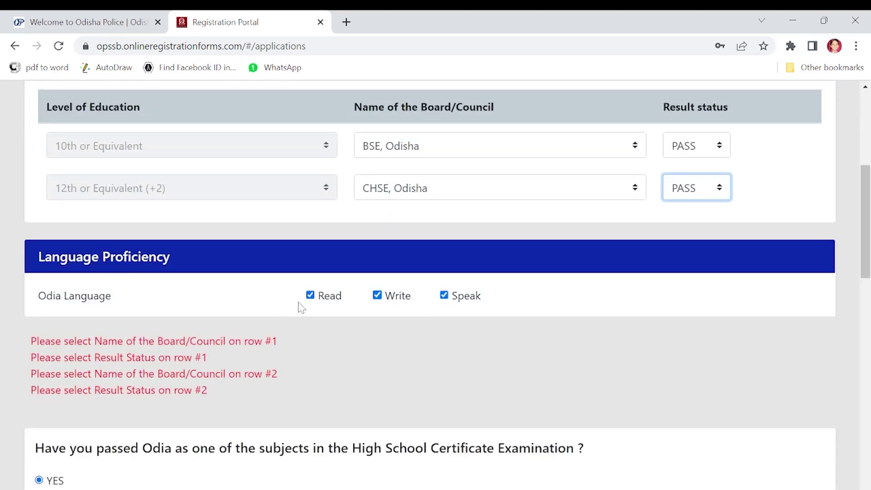
pyautogui.scroll(-3, 463, 303)
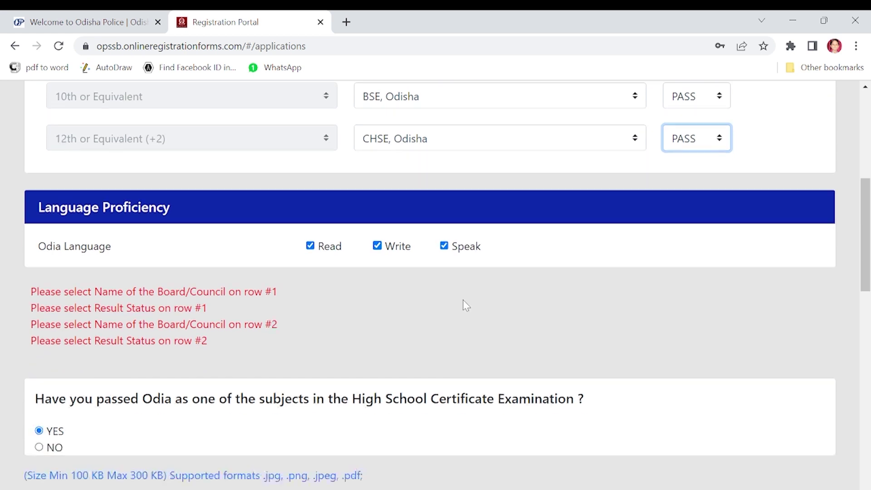
pyautogui.scroll(-3, 463, 303)
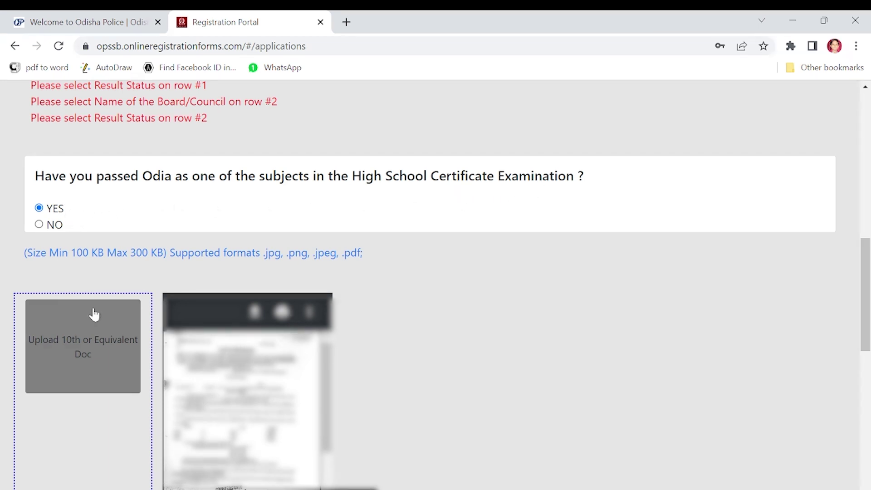
pyautogui.scroll(-2, 90, 356)
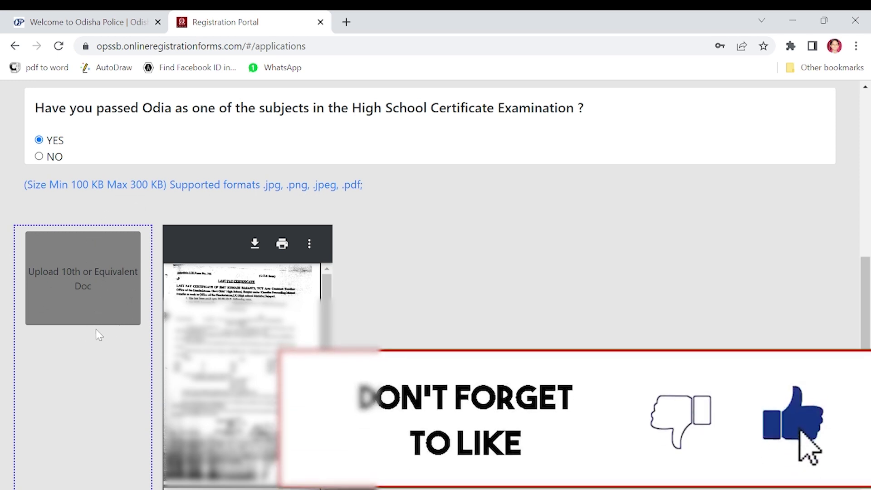
pyautogui.scroll(-2, 96, 339)
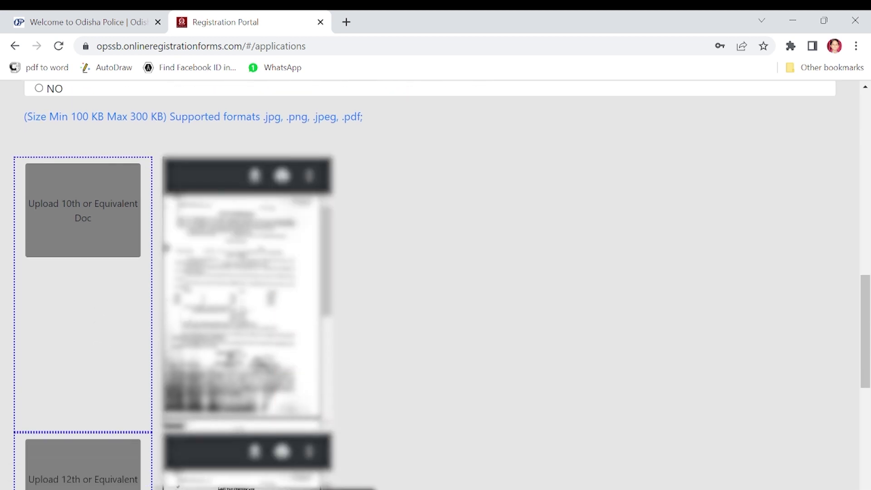
pyautogui.scroll(-6, 762, 286)
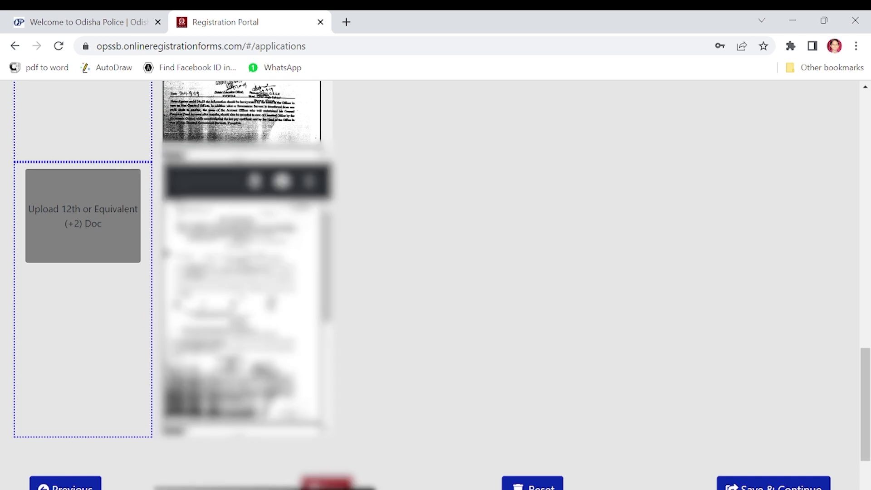
pyautogui.scroll(-2, 754, 326)
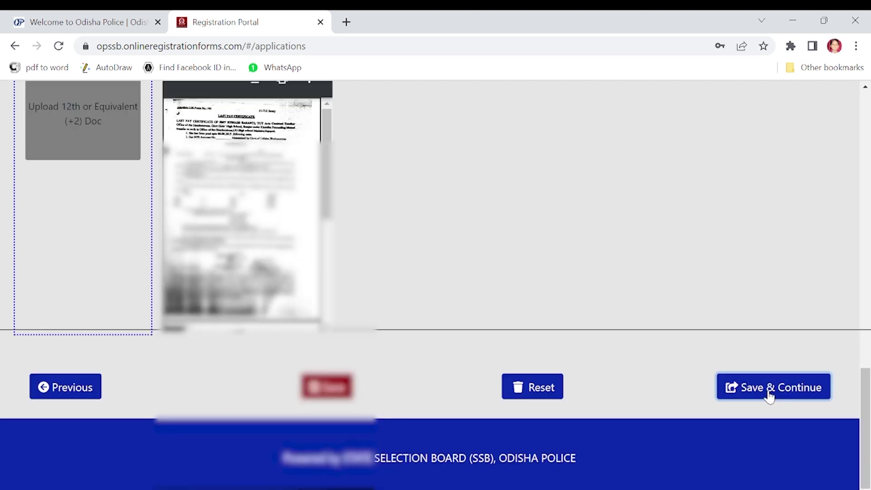
pyautogui.click(770, 389)
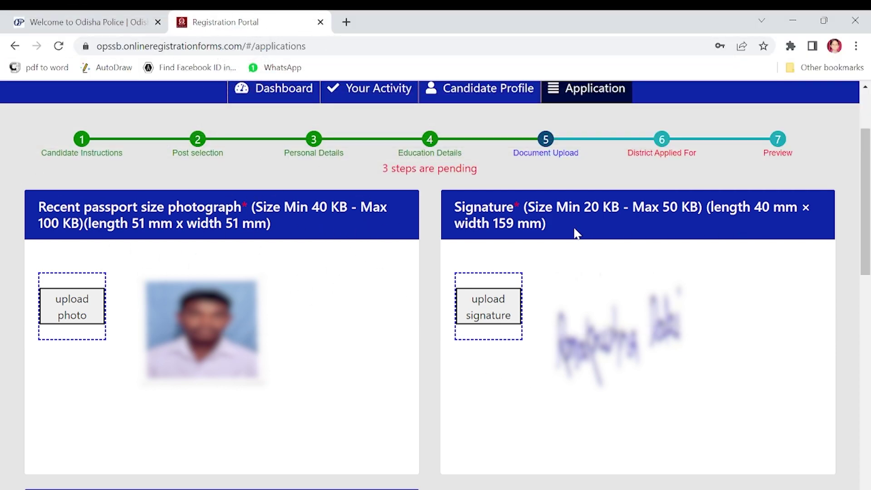
# Check the uploaded photograph, signature and caste certificate, and save them to continue to the district choice
pyautogui.scroll(-7, 399, 188)
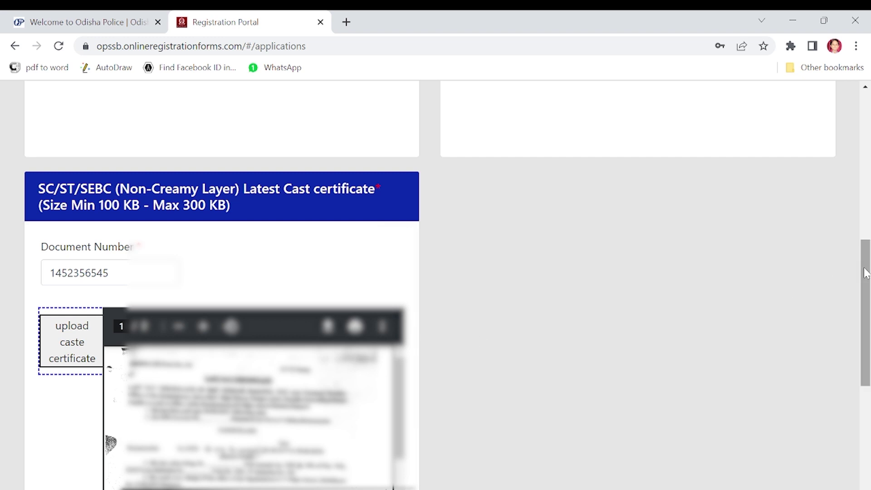
pyautogui.moveTo(867, 272); pyautogui.dragTo(866, 375)
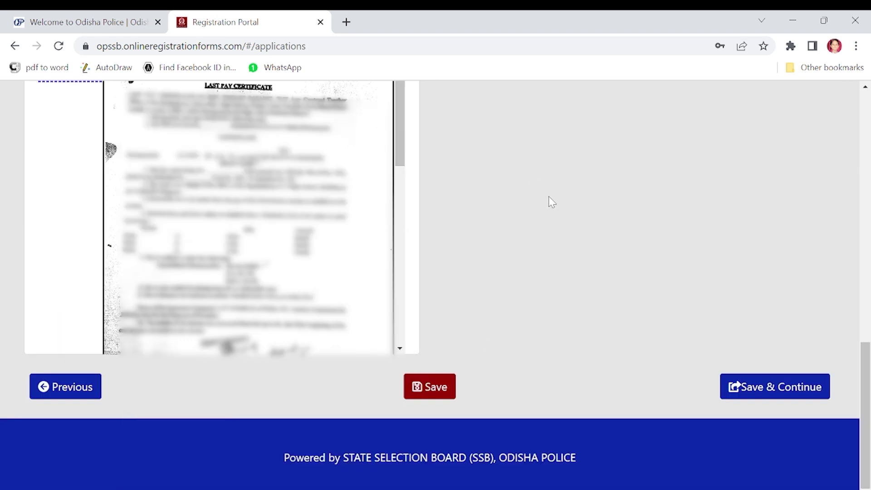
pyautogui.click(769, 395)
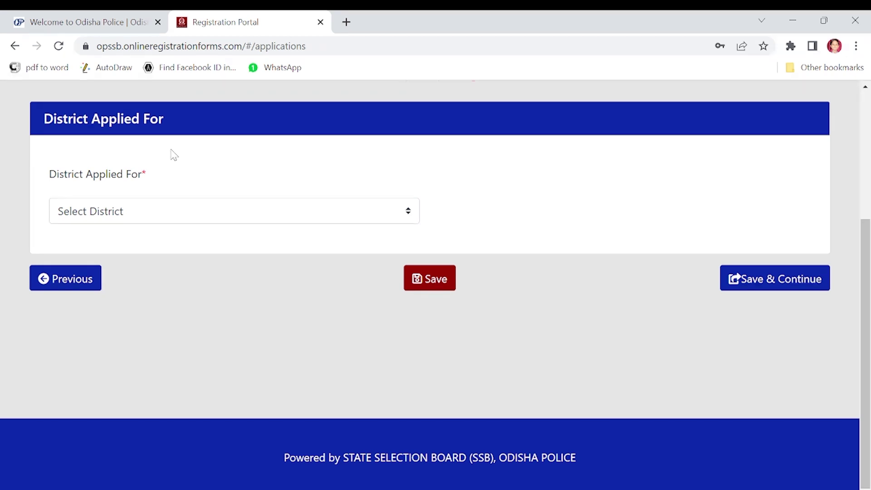
# Choose BOUDH as the district applied for, and save it to continue to the application preview
pyautogui.click(181, 217)
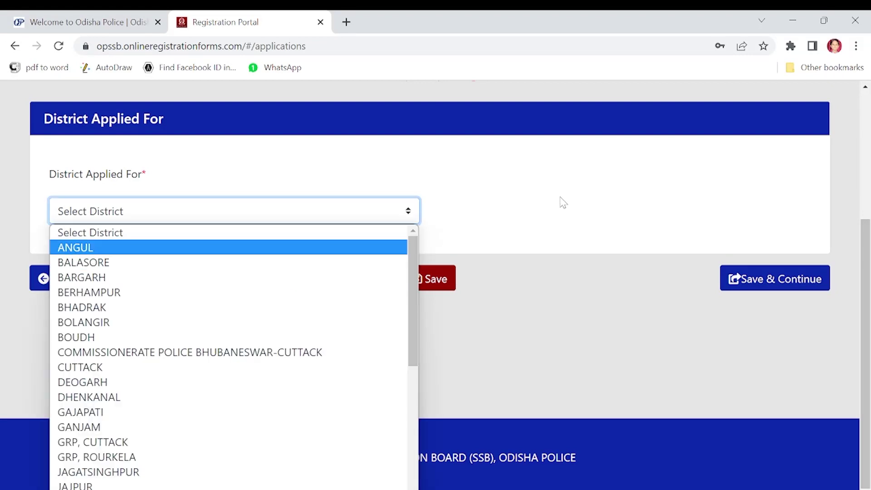
pyautogui.click(86, 209)
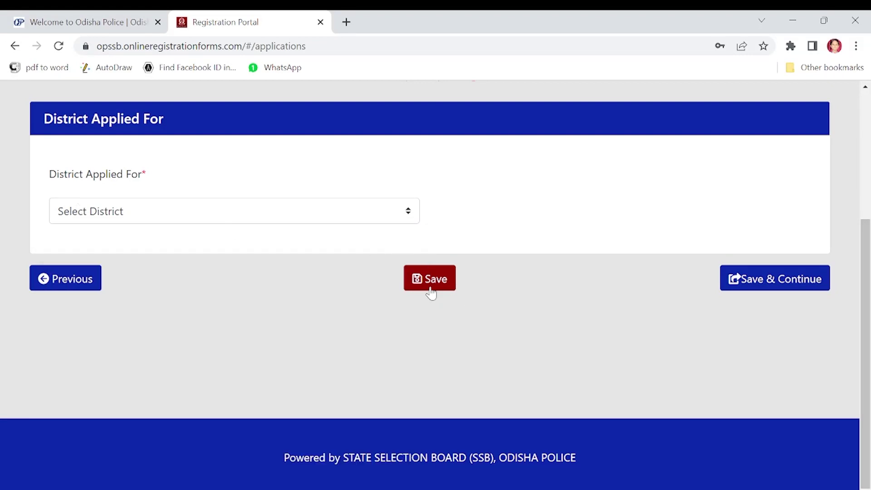
pyautogui.click(247, 216)
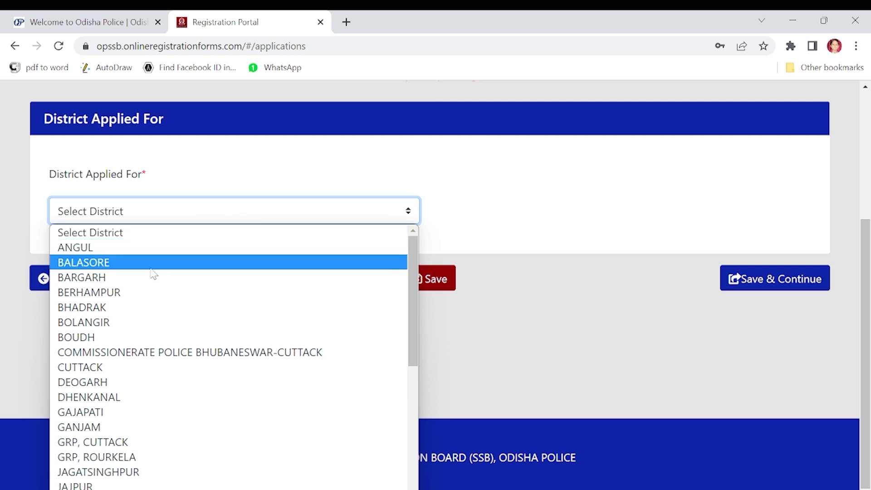
pyautogui.click(152, 337)
pyautogui.click(775, 281)
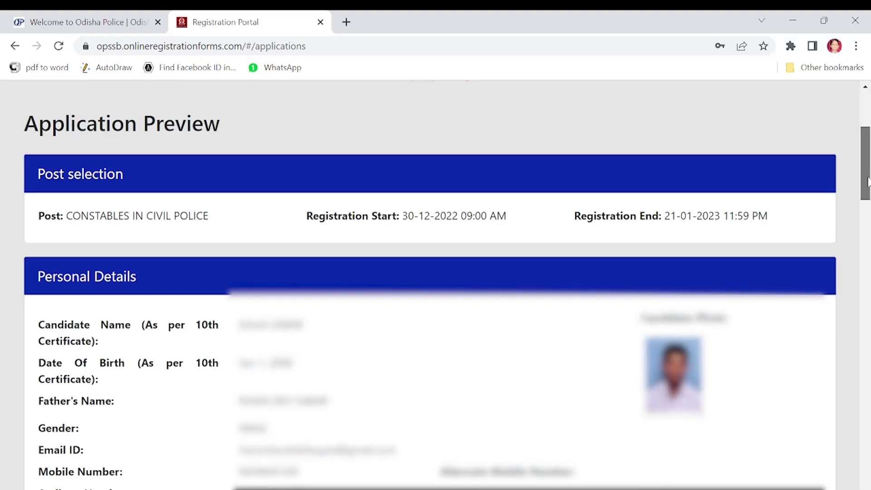
# Review the application preview from the post selection and personal details through the uploaded documents and district applied for
pyautogui.scroll(-20, 351, 284)
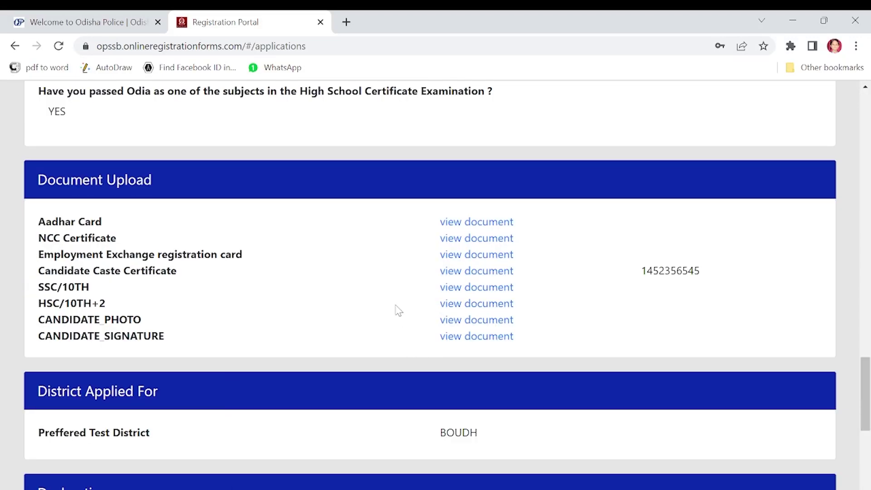